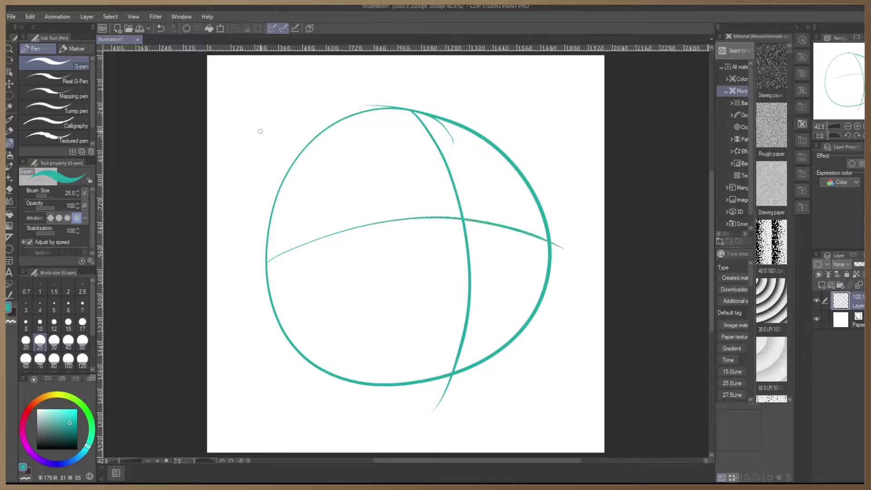
Step: Erase the guideline ends that overshoot the head shape and lower the guide layer's opacity to 21%
left_click_drag(437, 120, 459, 146)
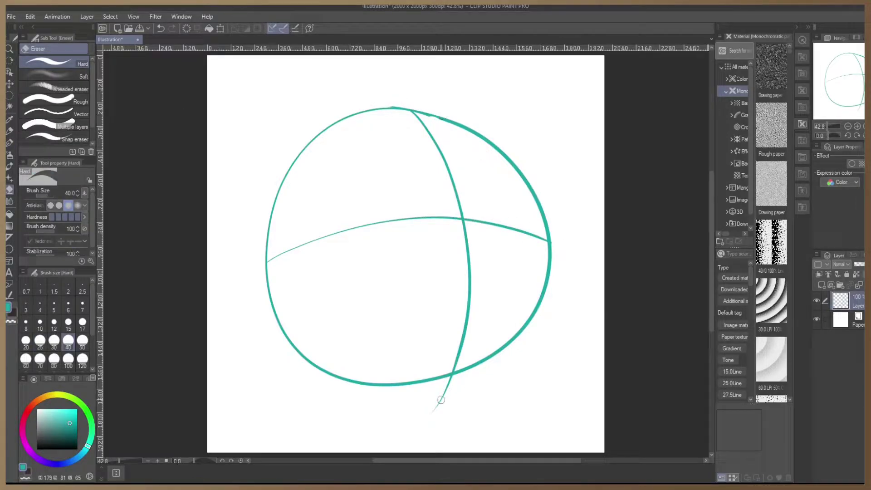
left_click(857, 264)
Step: Draw two filled green oval eyes on a new layer, one on each side of the vertical guideline, with the G-pen
left_click(83, 406)
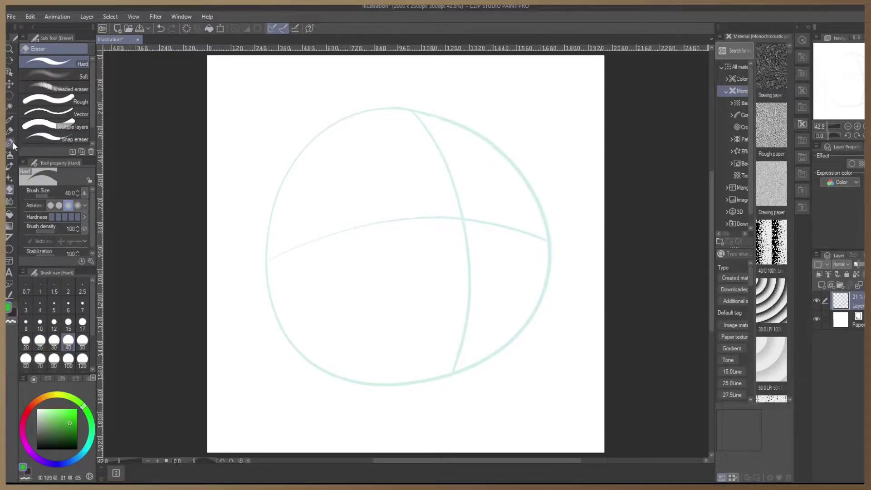
left_click(10, 143)
key("ctrl+shift+n")
left_click_drag(488, 200, 485, 225)
left_click_drag(416, 219, 412, 233)
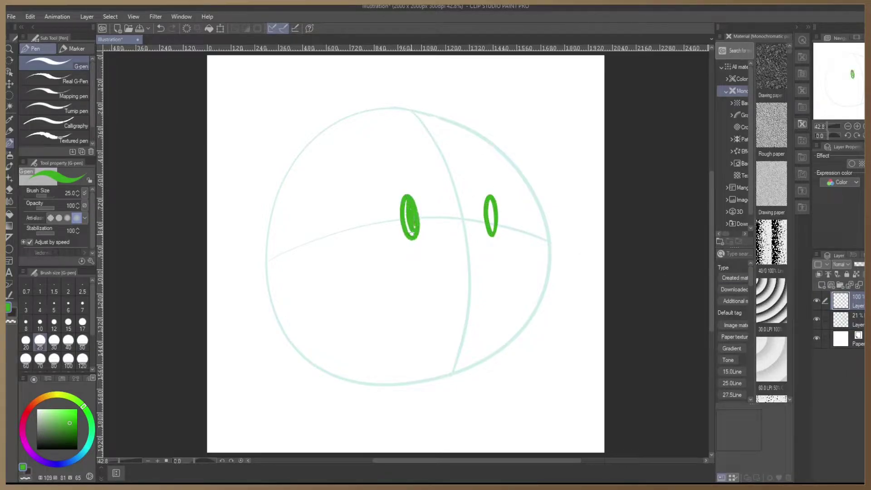
left_click_drag(497, 236, 493, 196)
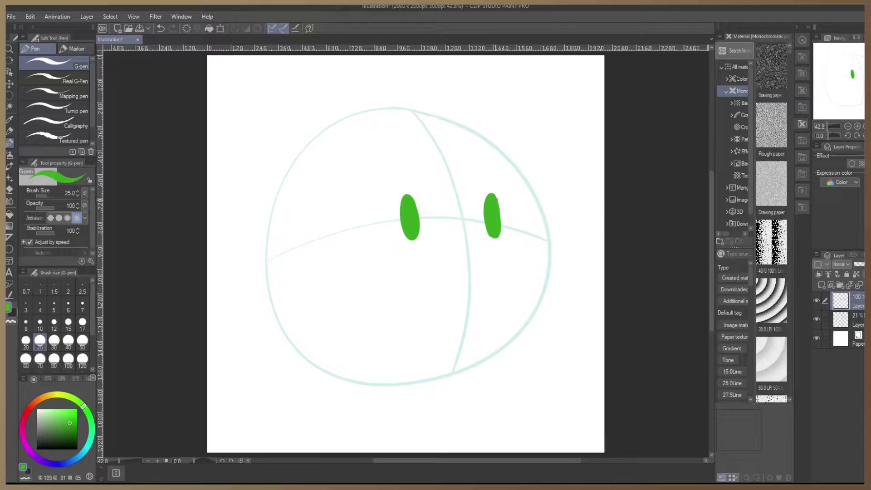
left_click_drag(420, 220, 419, 229)
left_click_drag(496, 258, 496, 261)
mouse_move(402, 297)
left_mouse_down()
mouse_move(498, 303)
mouse_move(513, 295)
left_mouse_up()
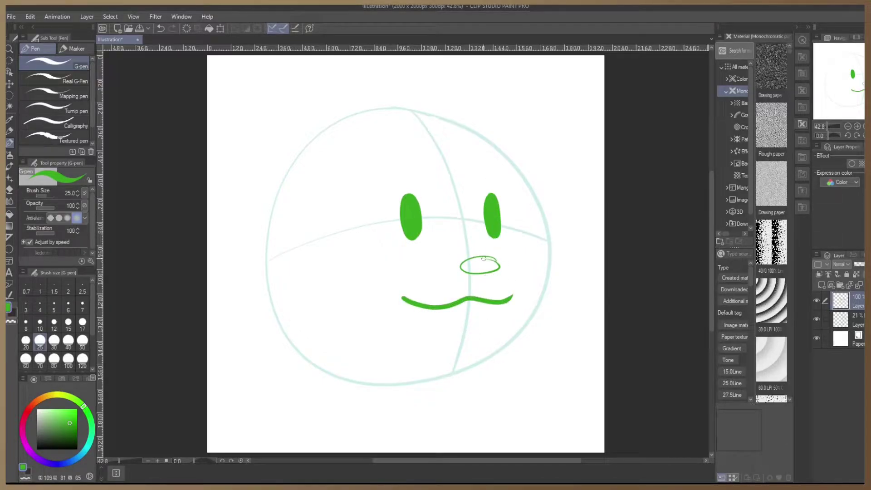
key("ctrl+z")
left_click_drag(419, 262, 402, 290)
key("ctrl+z")
left_click_drag(497, 306, 455, 335)
key("ctrl+z")
key("e")
mouse_move(430, 257)
left_mouse_down()
mouse_move(510, 271)
mouse_move(503, 313)
mouse_move(463, 294)
mouse_move(501, 289)
left_mouse_up()
key("p")
key("ctrl+z")
Step: Draw a wavy smiling mouth with two short nostril marks above it and a tongue hanging below
mouse_move(503, 259)
left_mouse_down()
mouse_move(476, 295)
mouse_move(410, 280)
left_mouse_up()
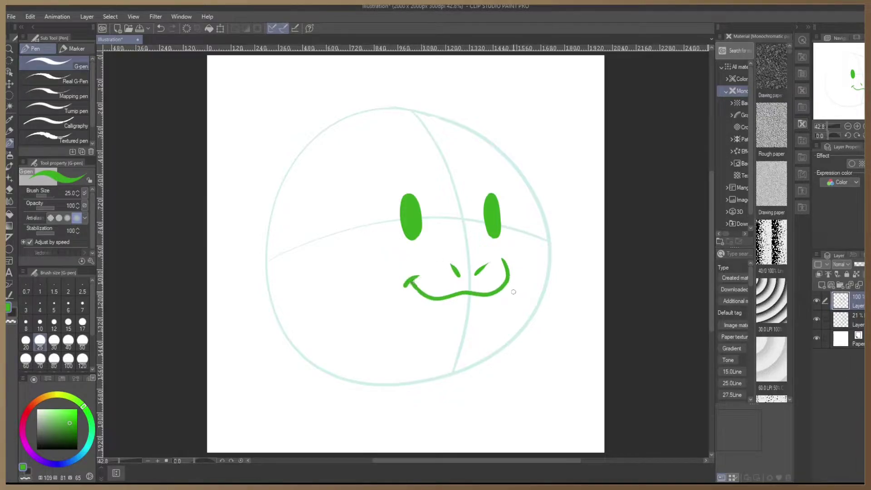
key("e")
left_click_drag(508, 251, 506, 267)
key("p")
left_click_drag(445, 301, 492, 298)
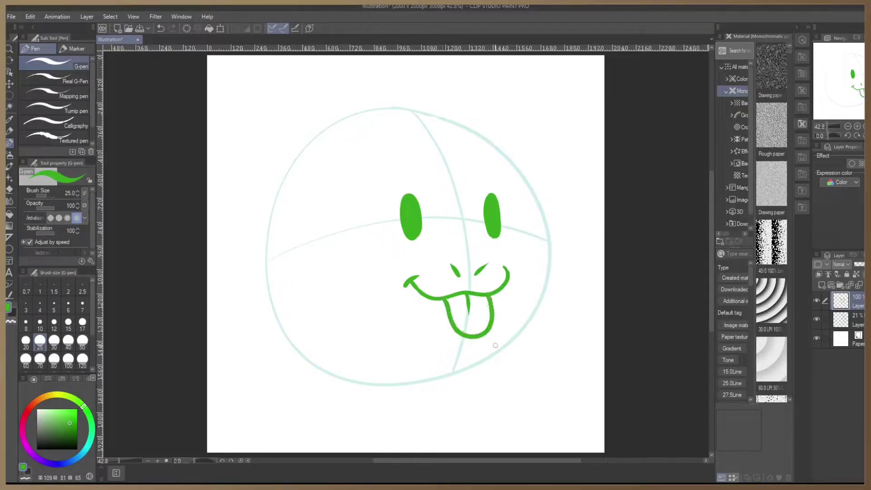
Step: Widen both green eyes into fuller, rounder ovals
left_click_drag(492, 194, 504, 229)
mouse_move(414, 240)
left_mouse_down()
mouse_move(393, 218)
mouse_move(406, 196)
left_mouse_up()
left_click_drag(400, 208, 398, 232)
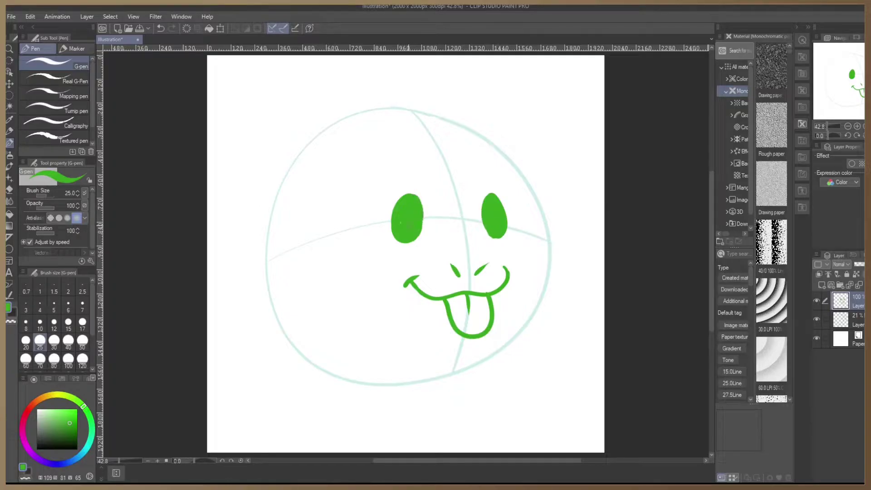
Step: Enclose the right eye in a polyline selection, shift it slightly outward from the centre guideline and clear the selection
left_click(9, 96)
left_click(38, 101)
left_click(470, 213)
left_click(494, 248)
left_click(507, 242)
left_click(516, 221)
left_click(500, 191)
double_click(480, 191)
left_click(10, 83)
left_click_drag(492, 222, 499, 221)
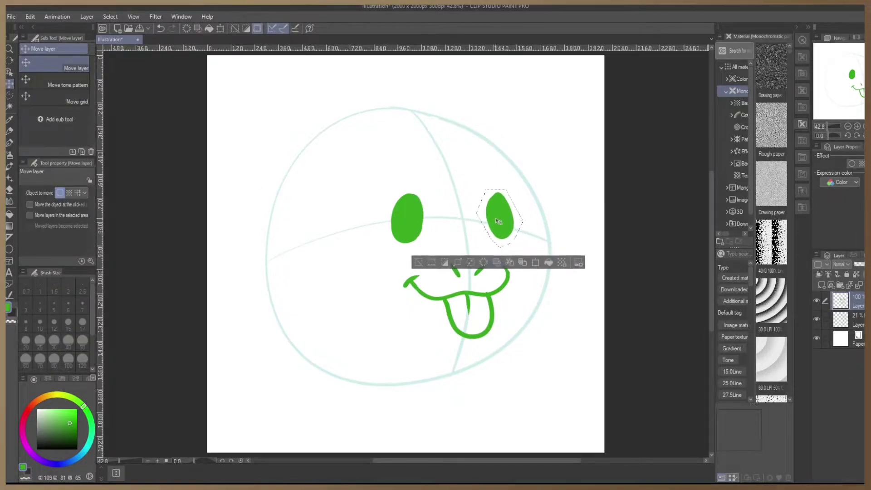
left_click(9, 95)
left_click(54, 75)
left_click(180, 209)
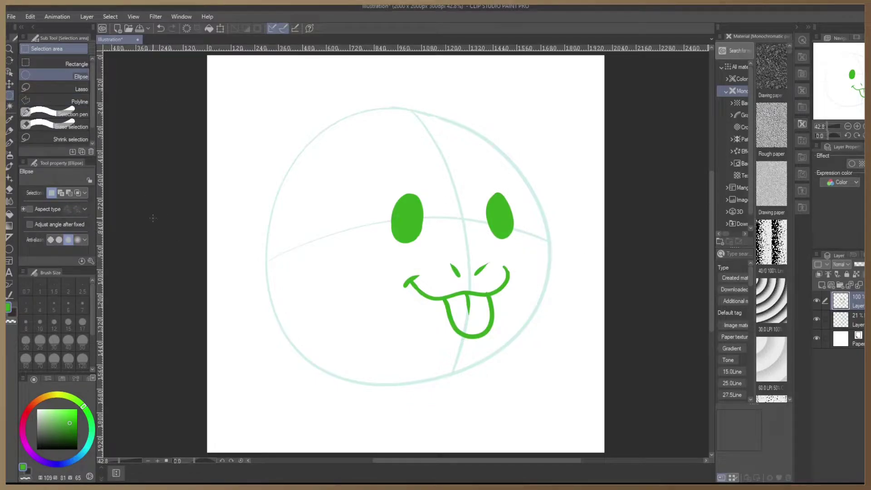
Step: Enlarge the facial features to about 119%, rotate them slightly clockwise and re-centre them on the guidelines
key("ctrl+t")
left_click_drag(390, 192, 367, 164)
left_click_drag(495, 196, 509, 215)
left_click_drag(536, 178, 542, 186)
left_click_drag(505, 236, 503, 232)
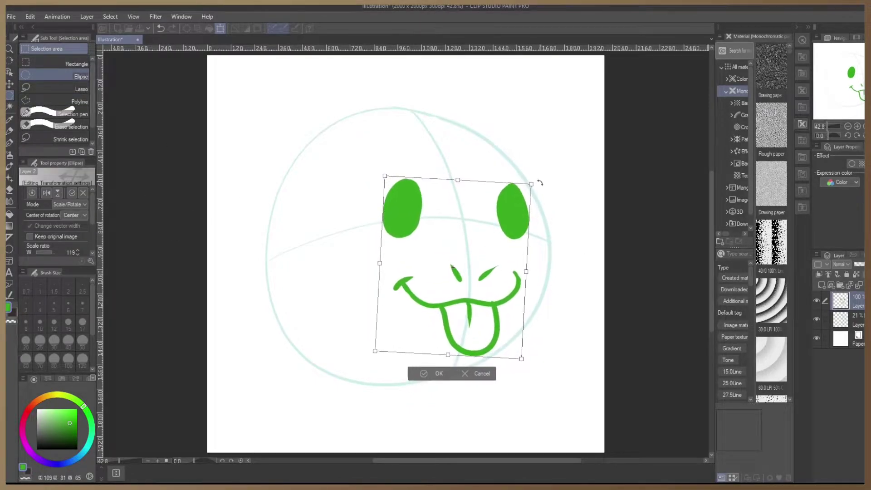
Step: Sketch the upper curve of the hair and two pointed ears with their inner edges on top of the head
left_click(14, 142)
left_click_drag(361, 111, 460, 94)
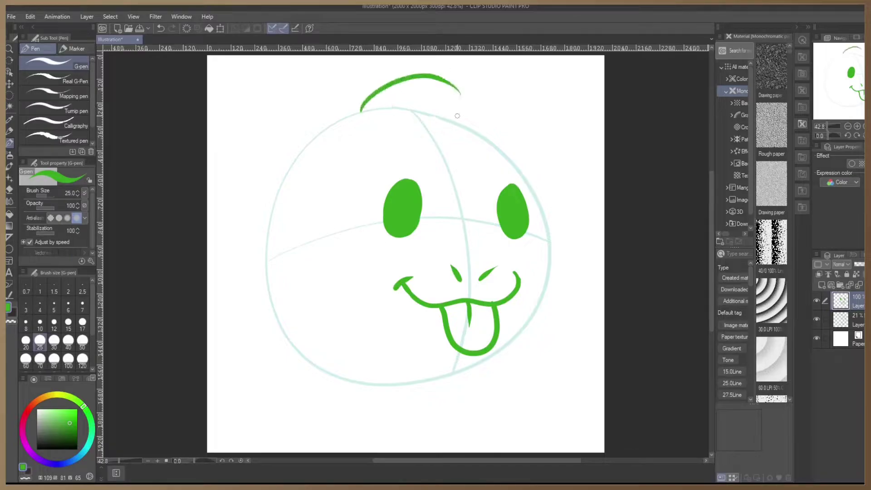
left_click_drag(358, 111, 308, 152)
mouse_move(261, 67)
left_mouse_down()
mouse_move(231, 115)
mouse_move(265, 239)
left_mouse_up()
mouse_move(496, 150)
left_mouse_down()
mouse_move(549, 87)
mouse_move(465, 120)
mouse_move(569, 80)
left_mouse_up()
mouse_move(460, 120)
left_mouse_down()
mouse_move(569, 79)
mouse_move(545, 233)
left_mouse_up()
Step: Sketch the fur tufts on both cheeks and the side contours running down from the ears
left_click_drag(541, 298, 525, 326)
mouse_move(525, 178)
left_mouse_down()
mouse_move(540, 211)
mouse_move(543, 298)
left_mouse_up()
left_click_drag(267, 286, 284, 330)
left_click_drag(274, 205, 264, 279)
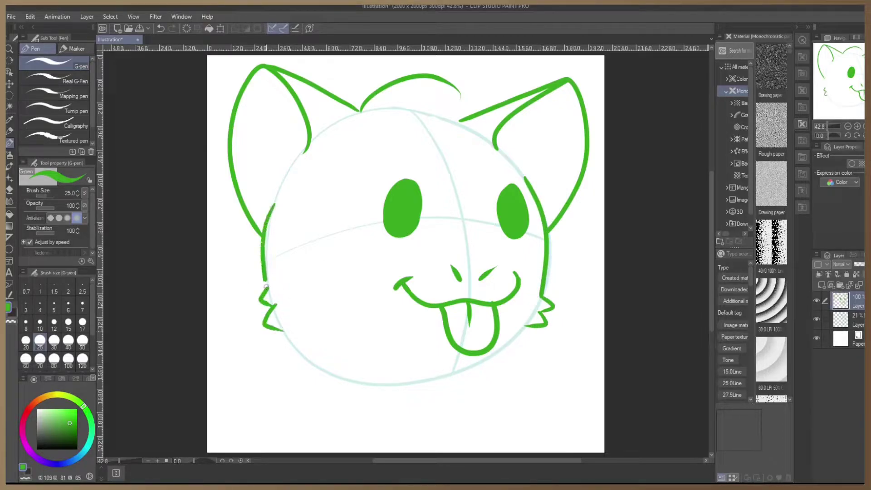
Step: Sketch a curly fringe over the forehead, erase its overlapping lines and add small hair detail strokes
left_click_drag(457, 93, 442, 124)
mouse_move(463, 104)
left_mouse_down()
mouse_move(481, 166)
mouse_move(456, 202)
mouse_move(418, 166)
mouse_move(438, 179)
left_mouse_up()
key("e")
left_click_drag(460, 127, 476, 115)
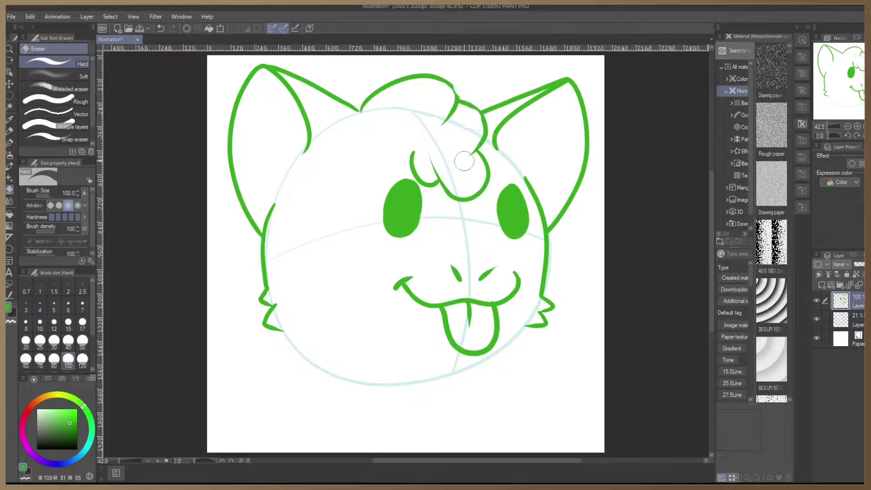
key("p")
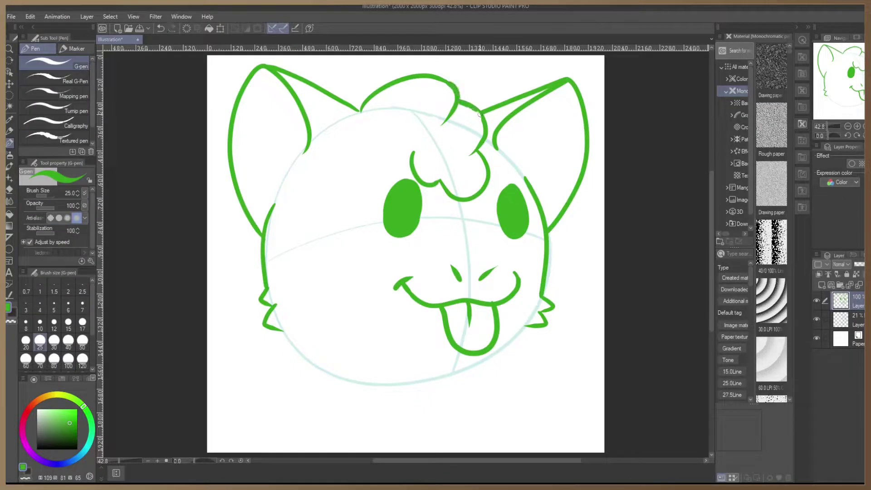
left_click_drag(408, 105, 421, 93)
left_click_drag(420, 105, 434, 105)
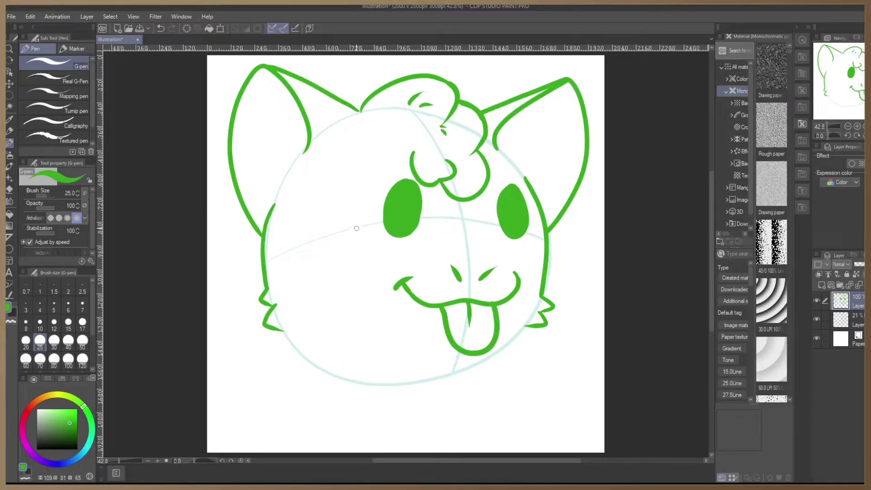
Step: Lasso the eyes, nostrils, mouth and tongue, scale them down slightly and clear the selection
key("m")
mouse_move(388, 258)
left_mouse_down()
mouse_move(494, 191)
mouse_move(524, 295)
mouse_move(382, 275)
left_mouse_up()
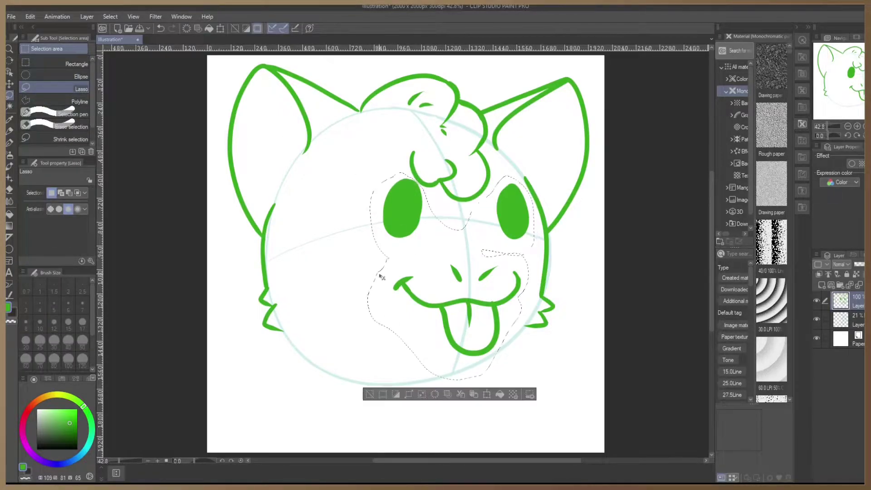
key("ctrl+t")
left_click_drag(368, 173, 386, 195)
left_click_drag(503, 257, 496, 251)
key("Return")
key("ctrl+d")
left_click(44, 66)
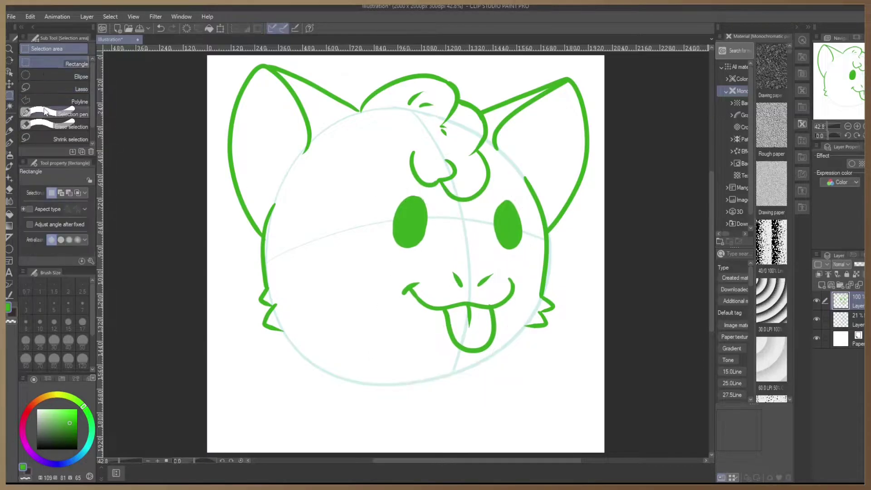
Step: Draw the chin line between the two cheek tufts and hand-letter "Blem" below the head
key("p")
mouse_move(282, 331)
left_mouse_down()
mouse_move(489, 379)
mouse_move(528, 324)
left_mouse_up()
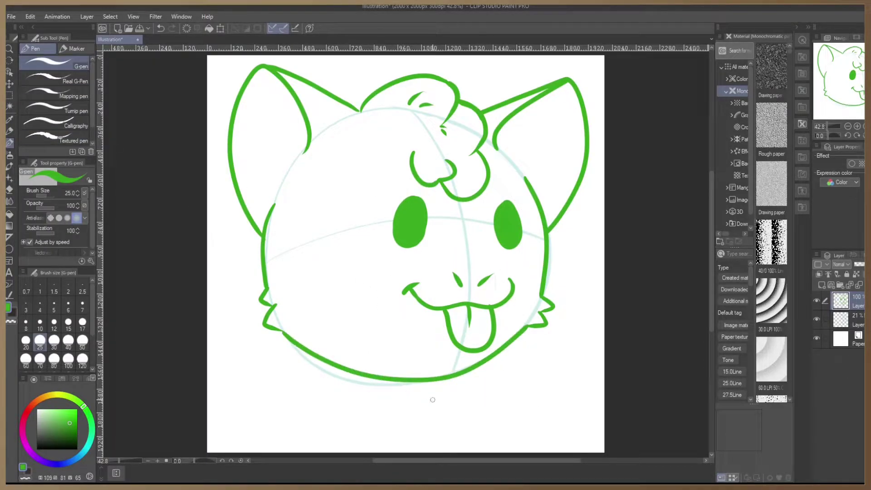
left_click_drag(421, 401, 428, 439)
mouse_move(412, 407)
left_mouse_down()
mouse_move(436, 419)
mouse_move(428, 438)
left_mouse_up()
left_click_drag(487, 379, 493, 424)
mouse_move(502, 394)
left_mouse_down()
mouse_move(505, 410)
mouse_move(542, 411)
left_mouse_up()
mouse_move(548, 408)
left_mouse_down()
mouse_move(551, 379)
mouse_move(577, 372)
mouse_move(582, 403)
left_mouse_up()
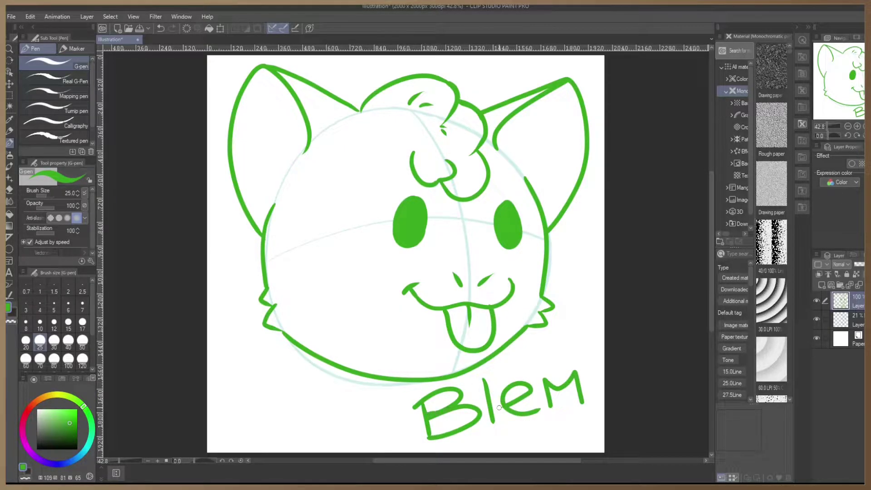
Step: Lower the sketch layer's opacity to 52% and add a new line-art layer with a near-black colour
left_click_drag(860, 264, 860, 264)
left_click(821, 284)
left_click(41, 443)
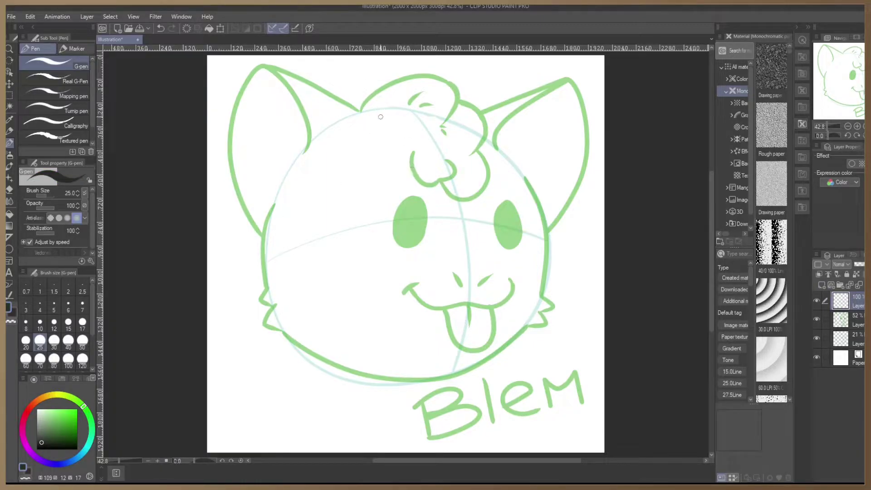
Step: Ink the curly hair over the sketch in near-black, including its inner curls and short detail strokes
mouse_move(356, 107)
left_mouse_down()
mouse_move(368, 89)
mouse_move(461, 93)
mouse_move(439, 119)
left_mouse_up()
mouse_move(459, 102)
left_mouse_down()
mouse_move(440, 119)
mouse_move(491, 127)
mouse_move(478, 151)
mouse_move(494, 183)
mouse_move(442, 192)
left_mouse_up()
mouse_move(446, 158)
left_mouse_down()
mouse_move(453, 177)
mouse_move(437, 186)
left_mouse_up()
left_click_drag(414, 151, 440, 186)
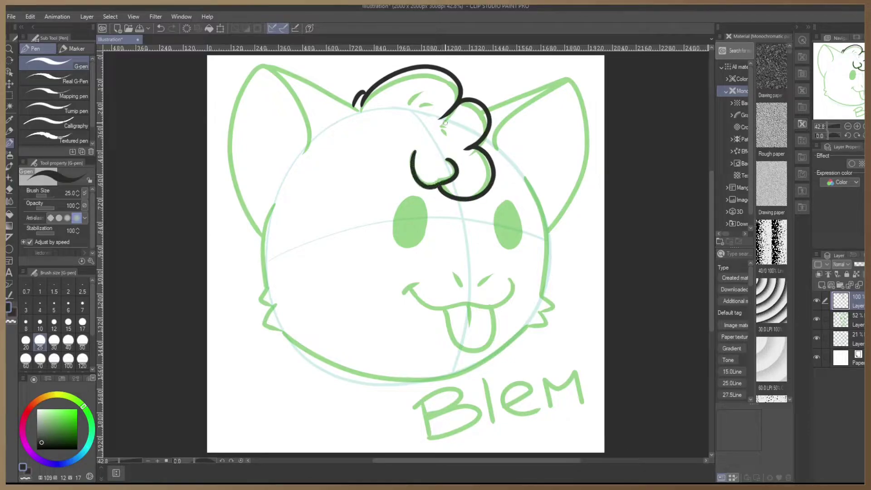
left_click_drag(395, 90, 392, 110)
Step: Ink the outlines and inner edges of both ears
mouse_move(496, 151)
left_mouse_down()
mouse_move(576, 87)
mouse_move(549, 229)
left_mouse_up()
left_click_drag(487, 109, 563, 84)
key("ctrl+z")
mouse_move(303, 154)
left_mouse_down()
mouse_move(292, 86)
mouse_move(229, 130)
mouse_move(262, 229)
left_mouse_up()
left_click_drag(266, 65, 358, 111)
Step: Ink the left cheek's contour and fur tuft, and the mouth with its nostrils and tongue
left_click_drag(262, 303, 284, 332)
left_click_drag(276, 203, 265, 292)
mouse_move(415, 285)
left_mouse_down()
mouse_move(402, 294)
mouse_move(468, 302)
mouse_move(511, 276)
left_mouse_up()
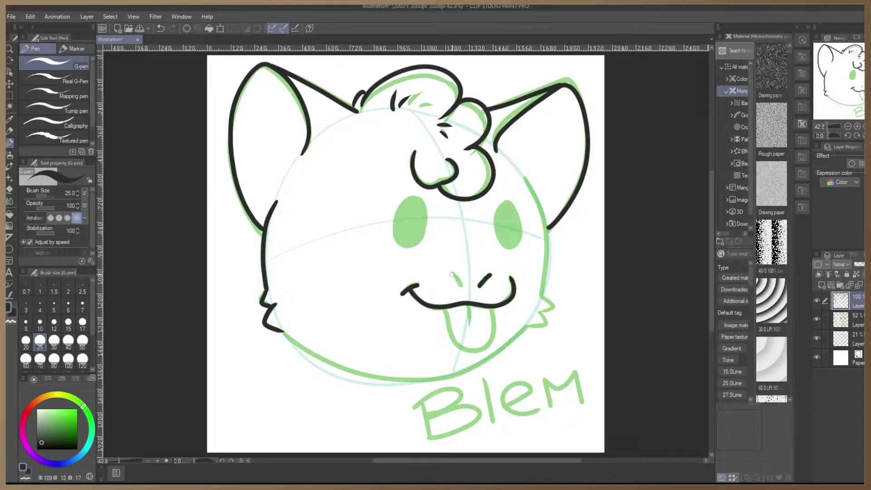
mouse_move(446, 313)
left_mouse_down()
mouse_move(497, 336)
mouse_move(494, 309)
left_mouse_up()
Step: Ink the right cheek's contour and fur tuft and the chin line joining both cheeks
mouse_move(525, 178)
left_mouse_down()
mouse_move(549, 257)
mouse_move(543, 313)
left_mouse_up()
left_click_drag(527, 327, 545, 316)
mouse_move(283, 333)
left_mouse_down()
mouse_move(471, 370)
mouse_move(404, 378)
mouse_move(529, 327)
left_mouse_up()
key("ctrl+z")
Step: Fill both oval eyes in near-black with the pen at brush size 100
left_click(68, 359)
left_click_drag(409, 204, 410, 236)
left_click_drag(507, 208, 511, 215)
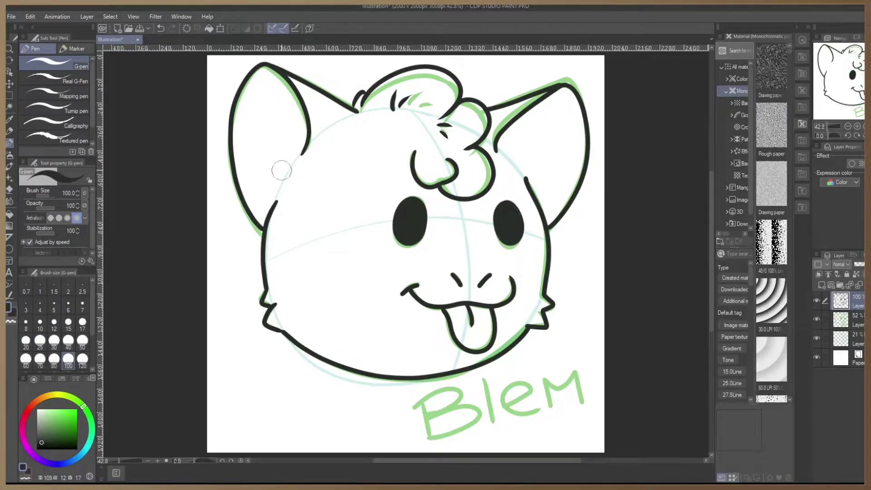
Step: Add a new layer between the line art and the sketch and choose a light beige drawing colour
left_click(68, 322)
left_click(849, 319)
left_click(822, 286)
left_click(44, 396)
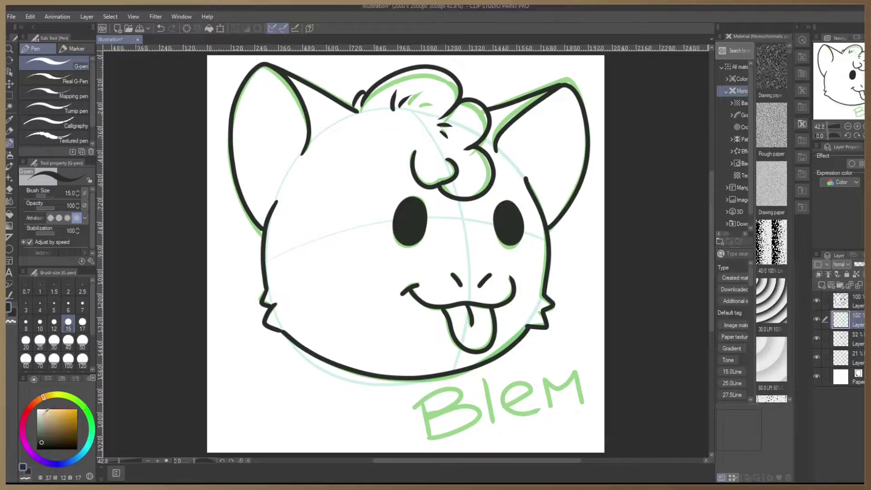
left_click(45, 413)
Step: Paint the whole head, ears and hair beige inside the line art, using brush sizes 100 and 200
left_click(68, 360)
mouse_move(265, 75)
left_mouse_down()
mouse_move(363, 125)
mouse_move(239, 129)
mouse_move(267, 227)
left_mouse_up()
left_click_drag(284, 297, 297, 184)
mouse_move(363, 116)
left_mouse_down()
mouse_move(381, 95)
mouse_move(441, 81)
mouse_move(481, 134)
mouse_move(462, 150)
left_mouse_up()
mouse_move(493, 124)
left_mouse_down()
mouse_move(572, 91)
mouse_move(527, 226)
left_mouse_up()
mouse_move(279, 287)
left_mouse_down()
mouse_move(268, 304)
mouse_move(278, 333)
mouse_move(385, 366)
mouse_move(529, 314)
mouse_move(542, 297)
mouse_move(528, 213)
mouse_move(530, 290)
left_mouse_up()
scroll(92, 334, "down", 2)
left_click(54, 340)
mouse_move(317, 345)
left_mouse_down()
mouse_move(300, 190)
mouse_move(399, 131)
mouse_move(482, 184)
mouse_move(346, 223)
mouse_move(511, 227)
mouse_move(406, 295)
left_mouse_up()
Step: Add a new layer clipped to the beige base and set a reddish-brown colour with brush size 100
left_click(821, 285)
left_click(819, 274)
left_click(34, 403)
left_click(58, 425)
left_click(69, 325)
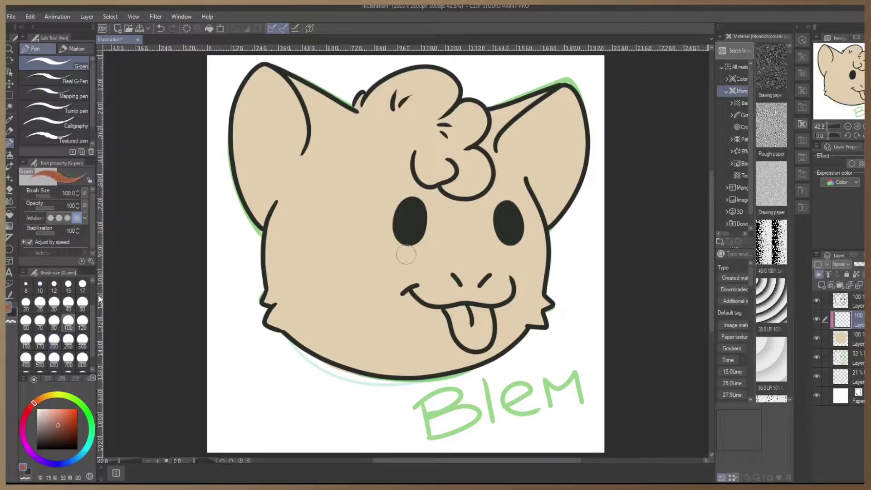
Step: Paint reddish-brown patches above both eyes, across the forehead and up to the ears' upper edges
left_click_drag(421, 186, 265, 261)
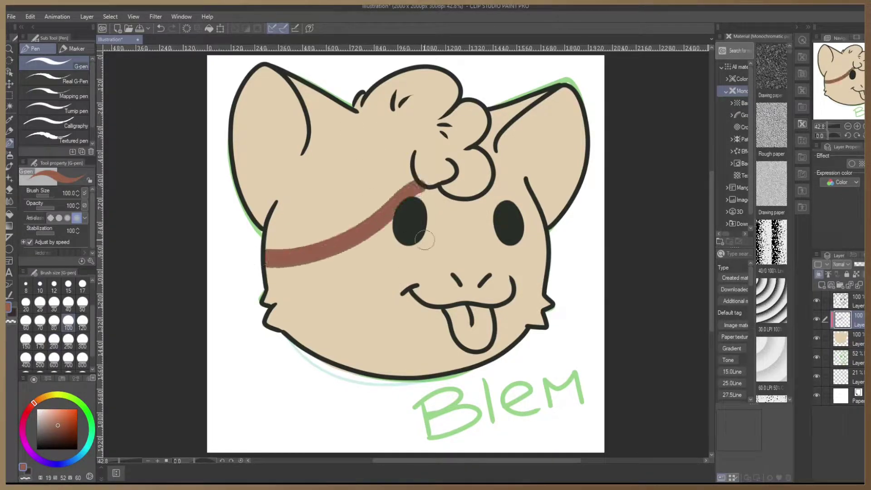
left_click_drag(490, 181, 554, 222)
mouse_move(472, 166)
left_mouse_down()
mouse_move(497, 191)
mouse_move(419, 188)
left_mouse_up()
left_click_drag(516, 180, 529, 204)
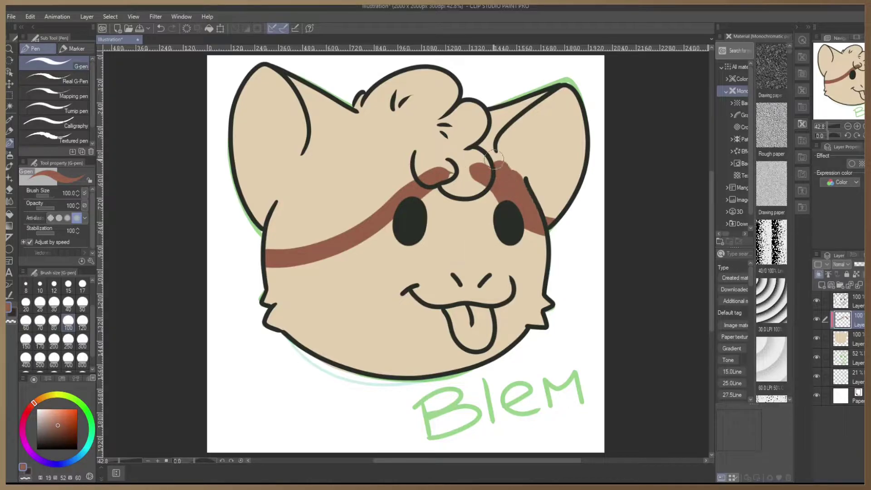
left_click_drag(501, 165, 554, 78)
left_click_drag(544, 91, 479, 117)
mouse_move(282, 215)
left_mouse_down()
mouse_move(314, 168)
mouse_move(295, 114)
mouse_move(373, 142)
mouse_move(363, 204)
mouse_move(284, 230)
mouse_move(344, 199)
left_mouse_up()
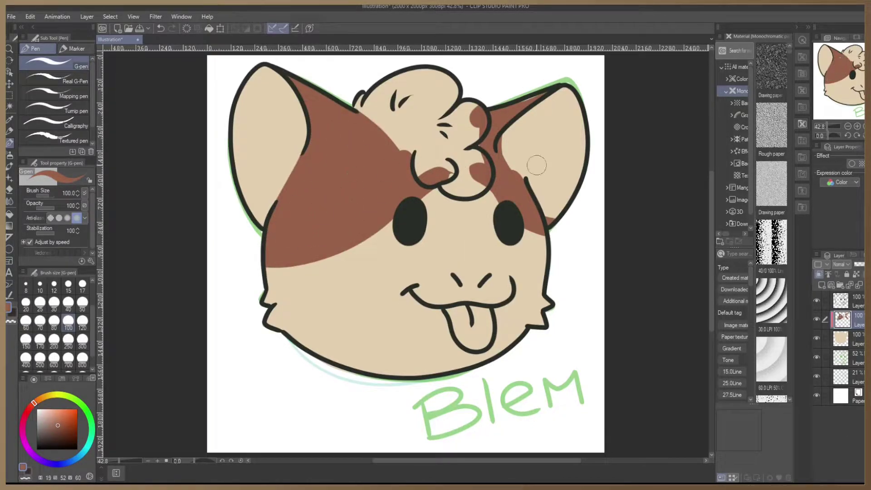
Step: Erase the brown paint that spills into the right ear and the hair curls
left_click(9, 189)
left_click_drag(559, 217, 557, 229)
mouse_move(535, 165)
left_mouse_down()
mouse_move(526, 170)
mouse_move(508, 148)
mouse_move(456, 148)
left_mouse_up()
Step: Paint the curly hair dark brown on a new clipped layer and adjust its colour to a lighter brown
key("p")
key("ctrl+shift+n")
mouse_move(358, 108)
left_mouse_down()
mouse_move(417, 132)
mouse_move(375, 117)
mouse_move(426, 165)
mouse_move(454, 175)
mouse_move(470, 165)
mouse_move(359, 100)
mouse_move(449, 82)
mouse_move(467, 136)
mouse_move(399, 100)
mouse_move(401, 115)
left_mouse_up()
left_click(30, 17)
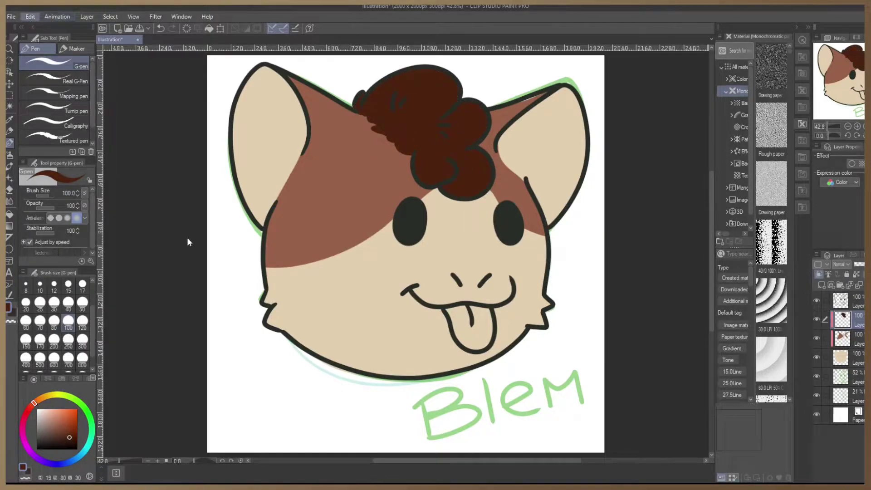
left_click(186, 235)
left_click_drag(449, 395, 435, 370)
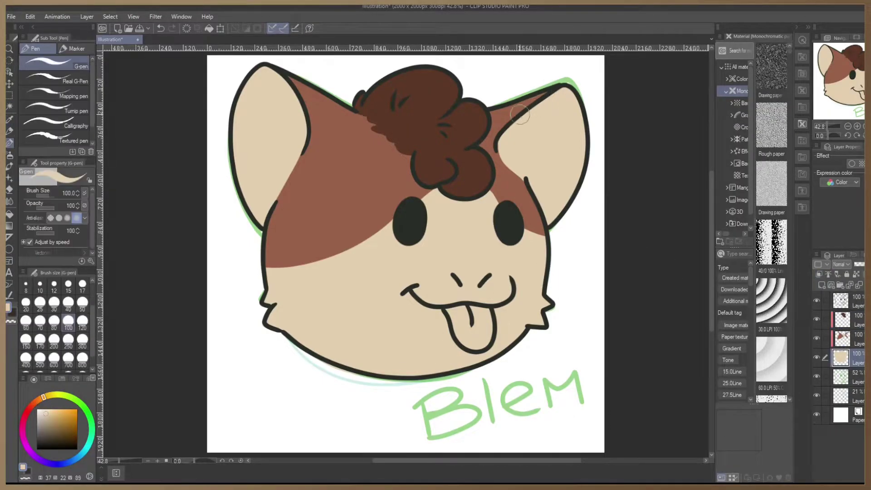
Step: Add a new layer and place it clipped directly above the hair colour layer
left_click(856, 320)
left_click(856, 358)
left_click(821, 286)
left_click_drag(853, 358, 853, 312)
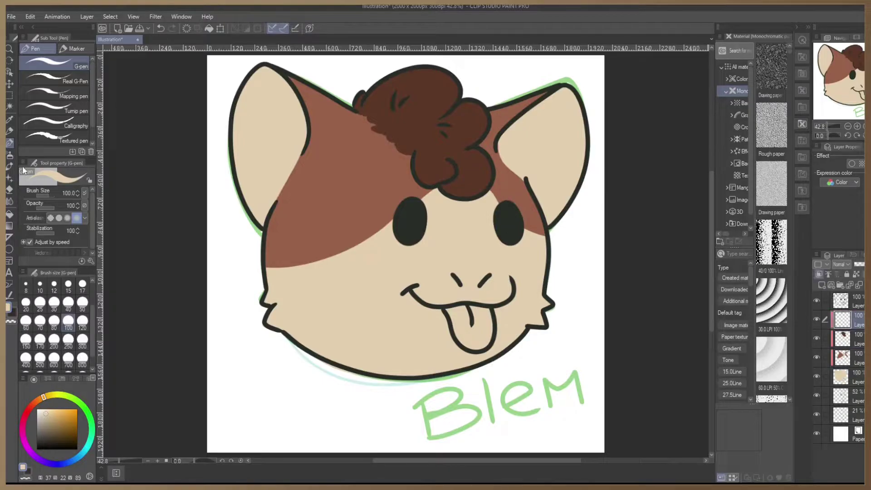
Step: Sample the reddish-brown patch, darken the colour to a deep brown and set the pen to size 40
left_click(10, 119)
left_click(336, 181)
left_click(67, 436)
left_click(10, 143)
left_click(68, 304)
left_click_drag(403, 161, 411, 188)
left_click_drag(388, 175, 391, 213)
key("ctrl+z")
key("ctrl+z")
Step: Paint short deep-brown stripes along the upper edges of both ears
mouse_move(319, 91)
left_mouse_down()
mouse_move(310, 107)
mouse_move(327, 94)
mouse_move(337, 119)
left_mouse_up()
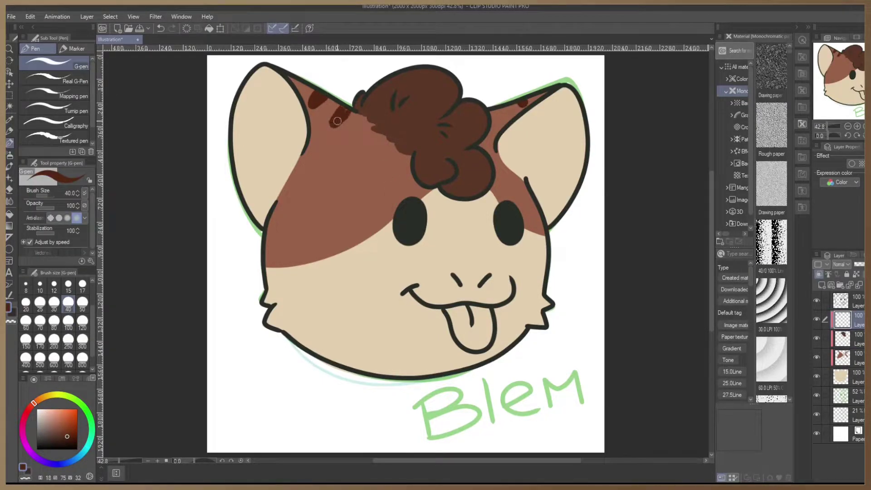
left_click_drag(498, 124, 490, 111)
key("ctrl+z")
Step: Paint the nose with a deep-brown upper part and a lighter brown lower part around the nostrils
mouse_move(453, 272)
left_mouse_down()
mouse_move(482, 254)
mouse_move(454, 271)
left_mouse_up()
mouse_move(464, 256)
left_mouse_down()
mouse_move(488, 277)
mouse_move(454, 277)
left_mouse_up()
left_click(384, 212, "alt")
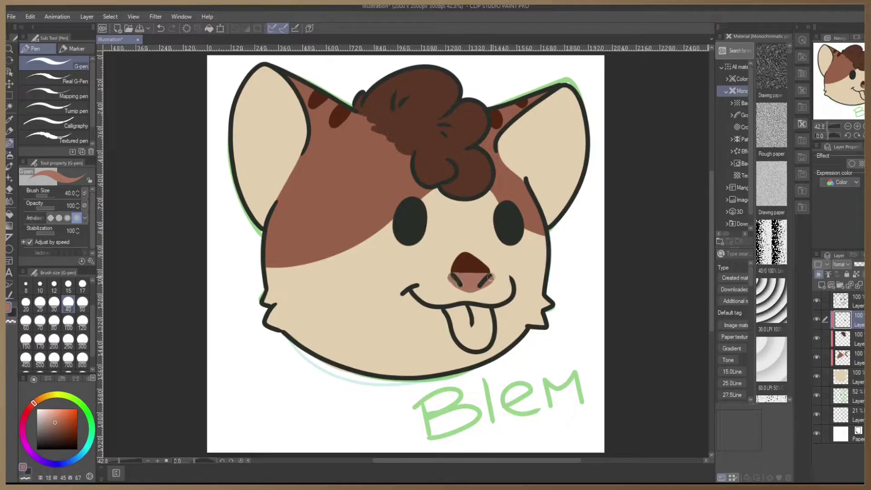
Step: Paint the tongue salmon pink on a new layer and clip that layer directly above the beige base layer
left_click(31, 405)
left_click_drag(66, 414, 56, 418)
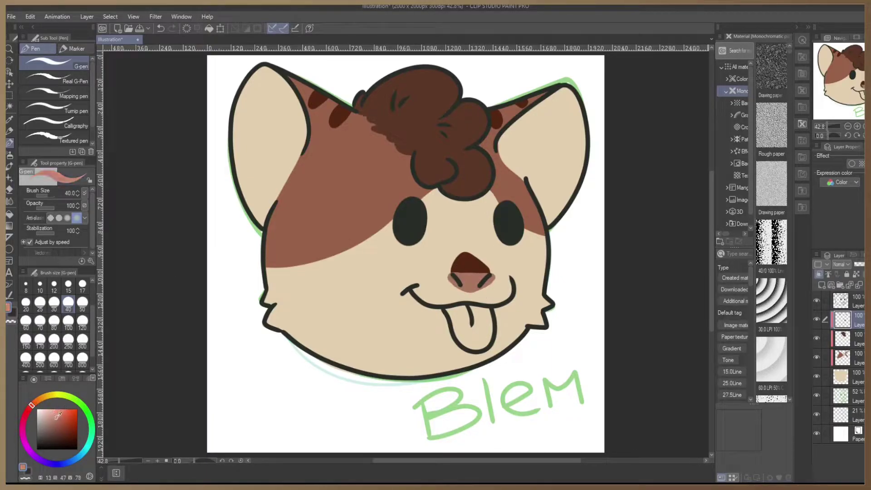
left_click(822, 285)
mouse_move(449, 311)
left_mouse_down()
mouse_move(464, 343)
mouse_move(472, 313)
mouse_move(484, 321)
left_mouse_up()
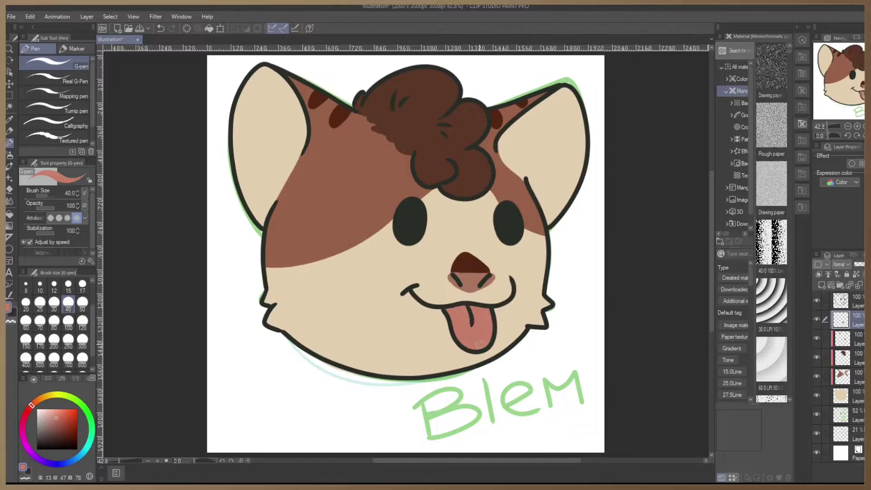
left_click_drag(840, 327, 842, 389)
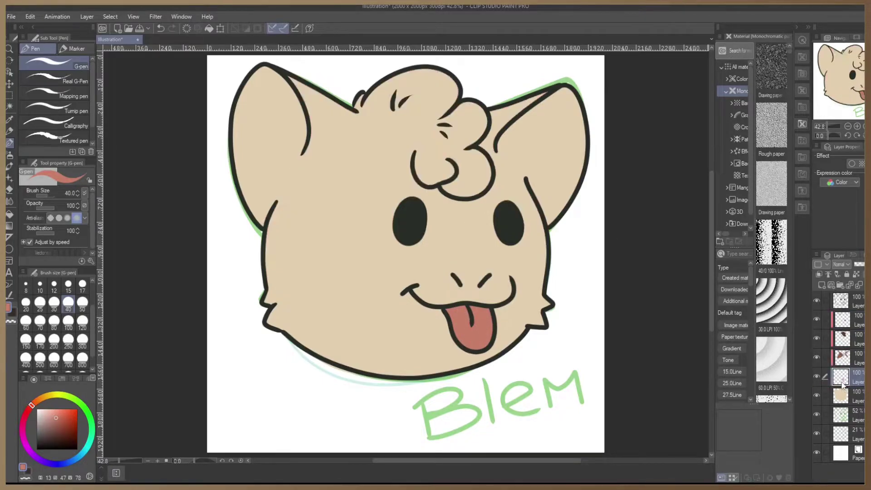
key("ctrl+alt+g")
Step: Create a folder above the nose layer and move all the flat colour layers into it
left_click(844, 323)
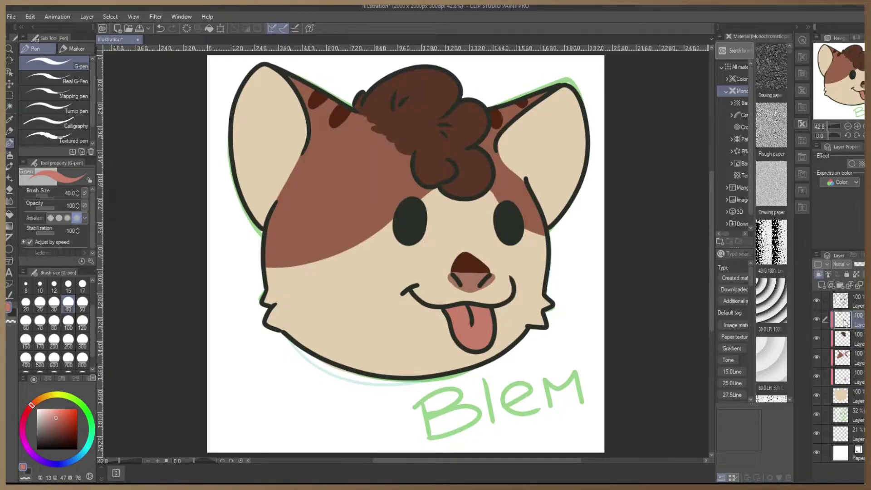
left_click(840, 285)
left_click(846, 336)
left_click(845, 411, "shift")
left_click_drag(845, 411, 836, 315)
left_click(834, 315)
Step: Add a new layer clipped to the colour folder, switch to near-black and set the layer's opacity to 40%
left_click(821, 285)
key("ctrl+alt+g")
key("x")
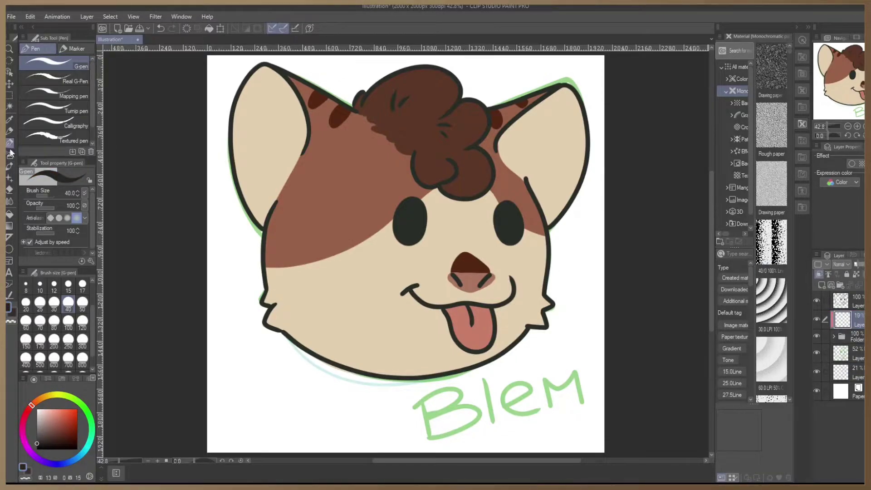
left_click_drag(847, 271, 861, 265)
Step: Paint shadows down the far side of the face, along the right chin, beside the nose and under the hair curls
mouse_move(494, 135)
left_mouse_down()
mouse_move(493, 182)
mouse_move(540, 300)
mouse_move(492, 151)
mouse_move(539, 253)
mouse_move(537, 230)
left_mouse_up()
left_click_drag(536, 296, 536, 321)
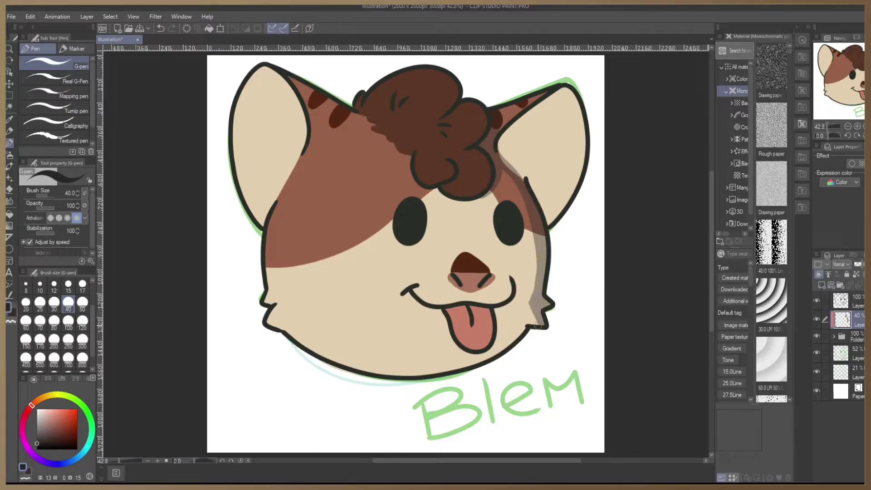
mouse_move(393, 378)
left_mouse_down()
mouse_move(461, 366)
mouse_move(521, 327)
mouse_move(497, 306)
mouse_move(514, 299)
left_mouse_up()
left_click_drag(471, 253, 494, 282)
left_click_drag(469, 204, 499, 174)
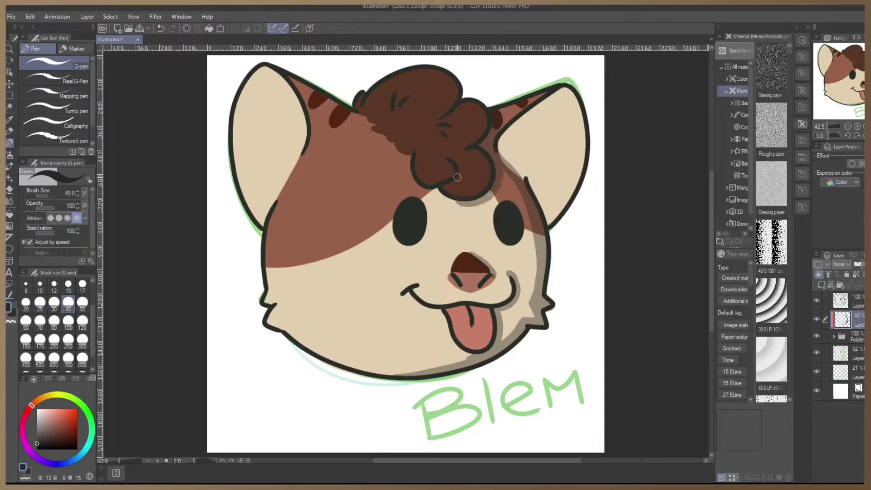
Step: Shade beside the left ear stripes, along the lower left jaw, and fill the whole far inner ear with shadow
left_click_drag(334, 119, 343, 111)
mouse_move(272, 303)
left_mouse_down()
mouse_move(295, 338)
mouse_move(361, 370)
mouse_move(415, 377)
left_mouse_up()
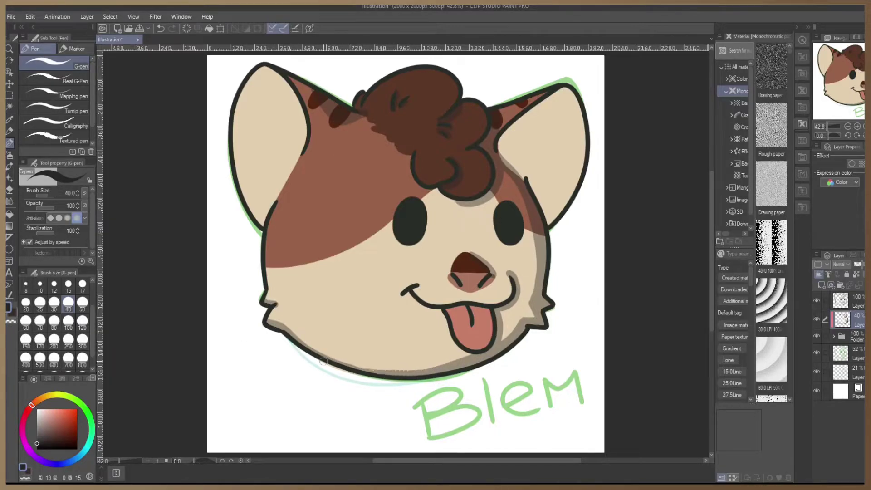
left_click(68, 338)
mouse_move(501, 138)
left_mouse_down()
mouse_move(538, 136)
mouse_move(569, 220)
mouse_move(560, 268)
left_mouse_up()
Step: Shade along the mouth, the top of the tongue and around both eyes at pen size 40, cleaning shadow edges with a size 25 eraser
left_click(68, 302)
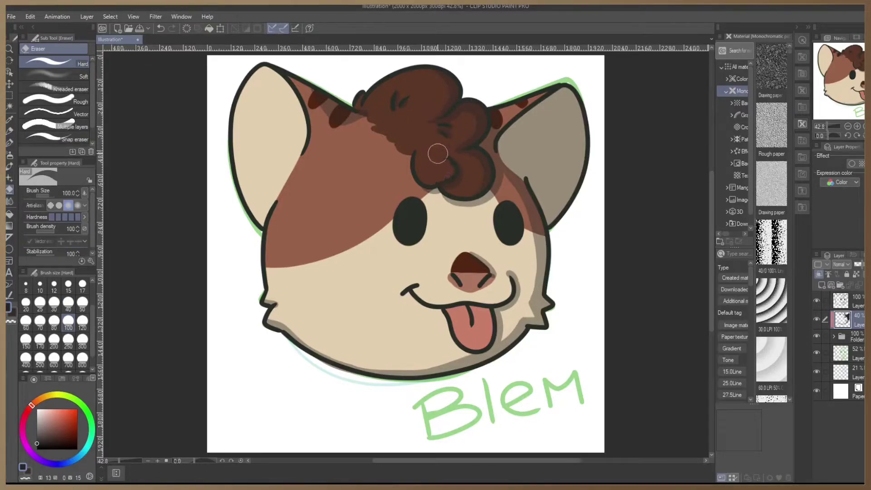
left_click_drag(449, 311, 471, 312)
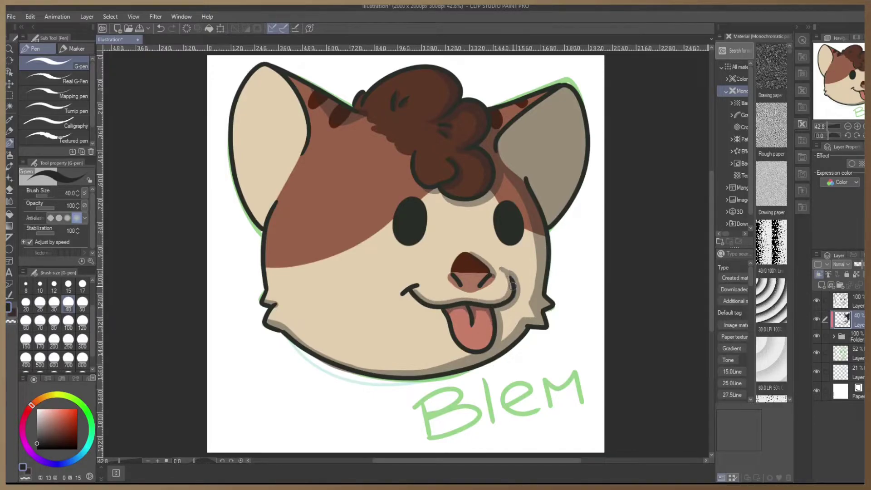
key("e")
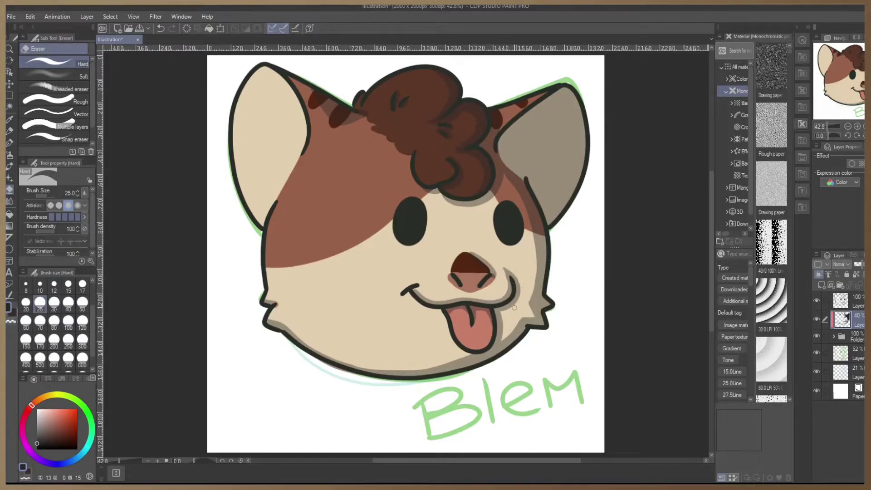
key("p")
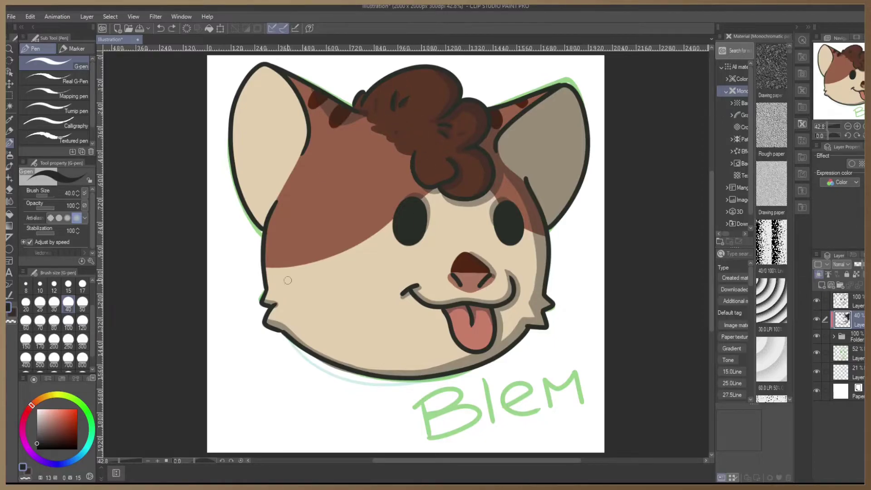
key("e")
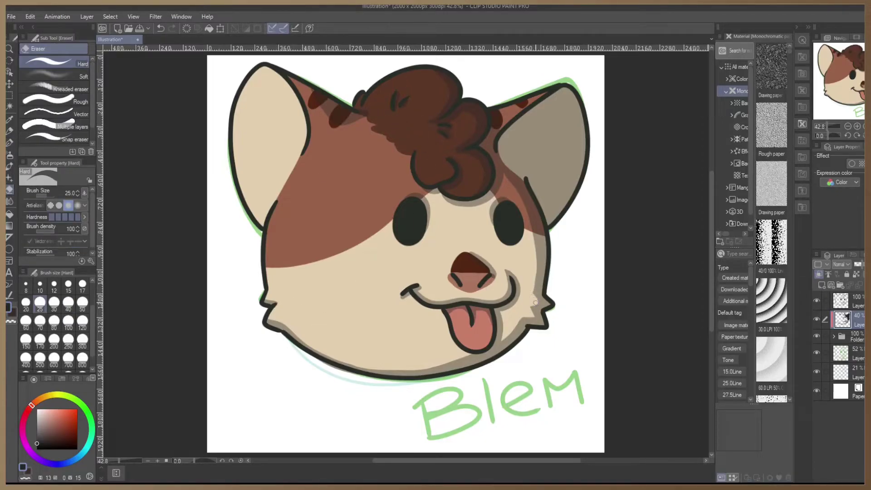
key("p")
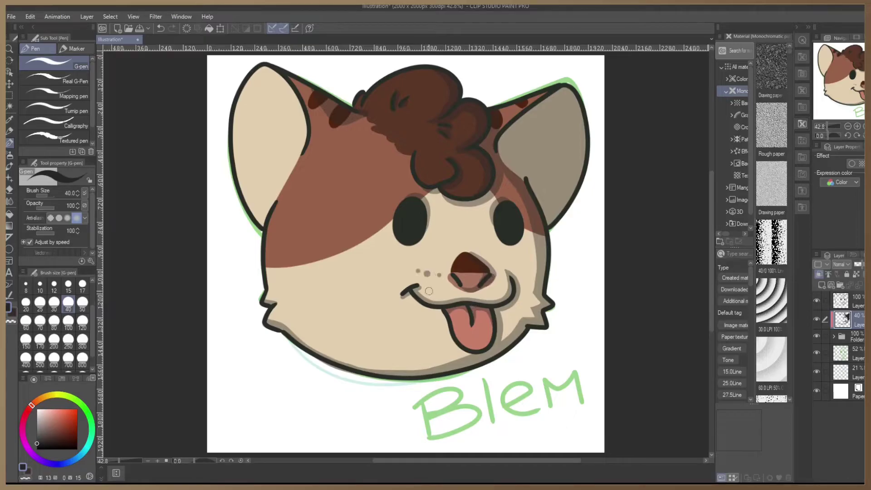
Step: Choose a dark brown at pen size 10 and add a new layer above the line art
left_click(54, 440)
left_click(40, 285)
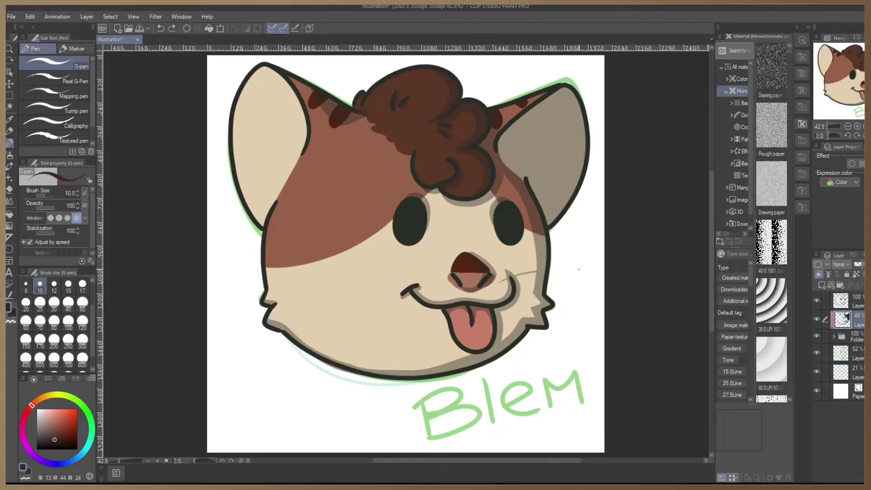
left_click(841, 301)
left_click(822, 285)
Step: Try thin dark-brown whiskers on both cheeks and short hairs above the eyes
mouse_move(499, 285)
left_mouse_down()
mouse_move(592, 298)
mouse_move(580, 317)
left_mouse_up()
left_click_drag(445, 294, 344, 288)
key("ctrl+z")
left_click_drag(445, 292, 339, 333)
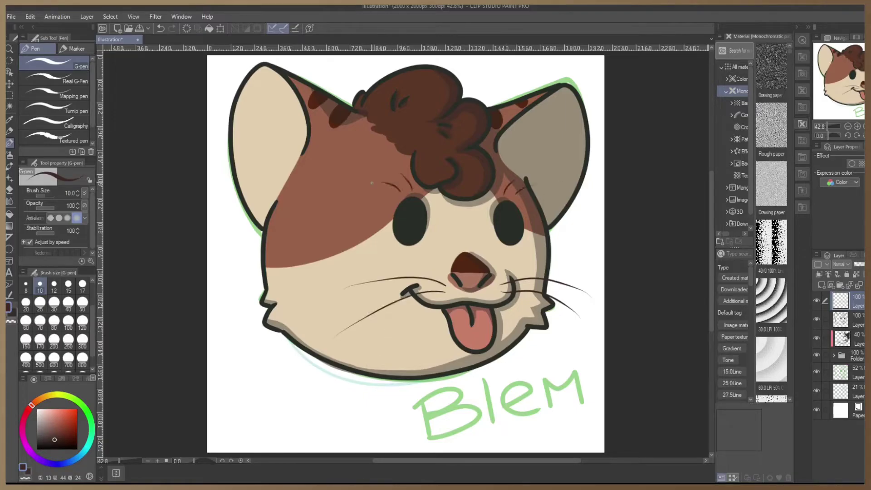
Step: Undo the whisker and brow hair strokes
key("ctrl+z")
key("ctrl+z")
key("ctrl+z")
key("ctrl+z")
key("ctrl+z")
key("ctrl+z")
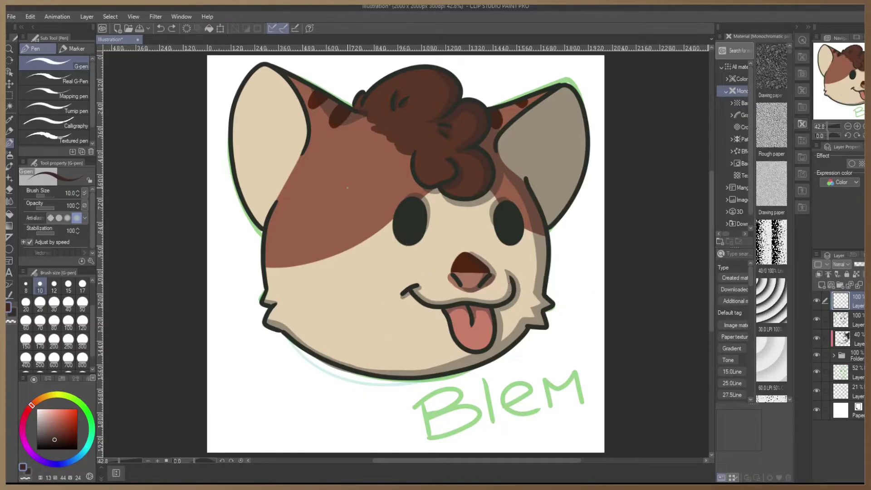
Step: On the line art layer, break the left ear's outer line and add short dark fur ticks on that ear and the opposite cheek
left_click(9, 189)
mouse_move(232, 154)
left_mouse_down()
mouse_move(238, 168)
mouse_move(229, 154)
left_mouse_up()
left_click(844, 322)
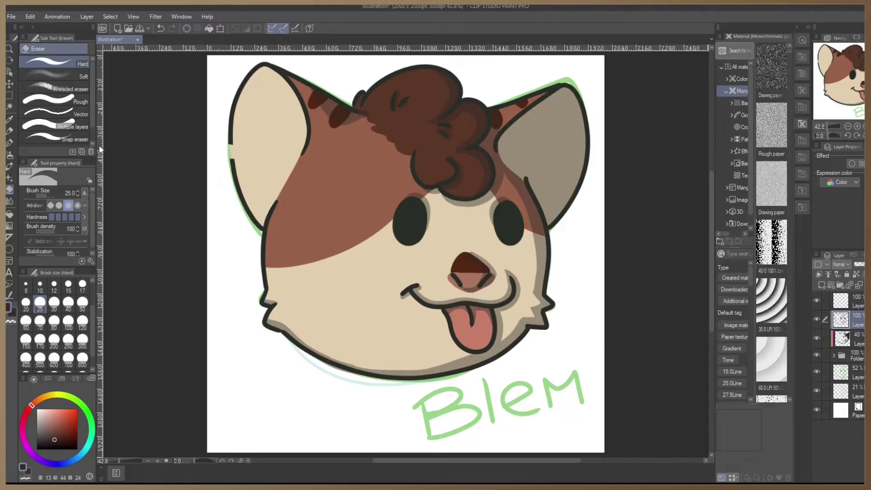
key("p")
left_click(226, 158, "alt")
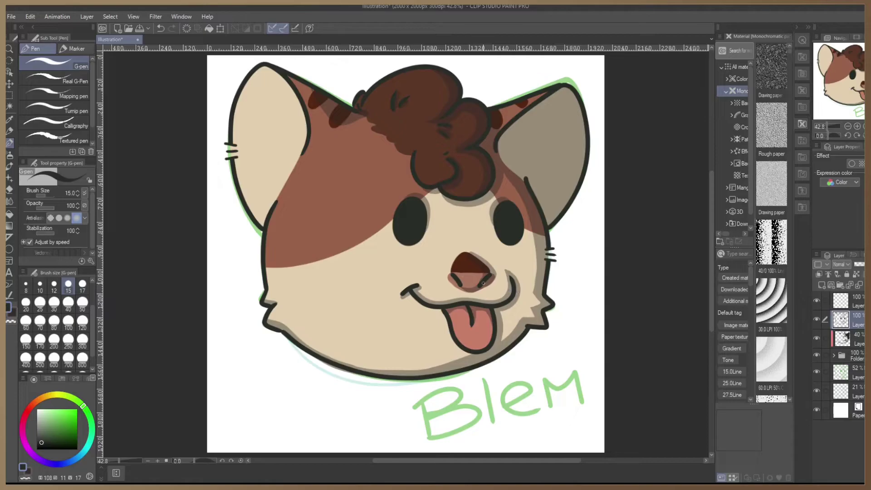
key("ctrl+z")
key("e")
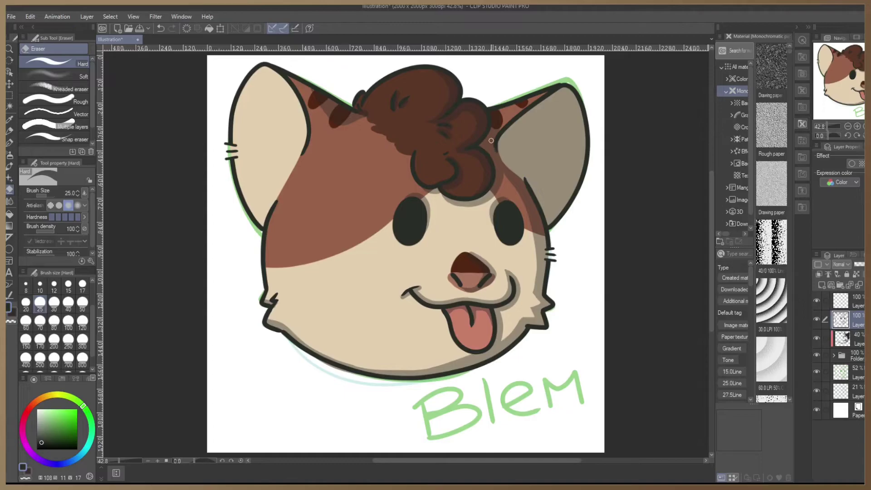
Step: Trace the word "Blem" in golden brown on the top layer with the pen at size 40
left_click(841, 301)
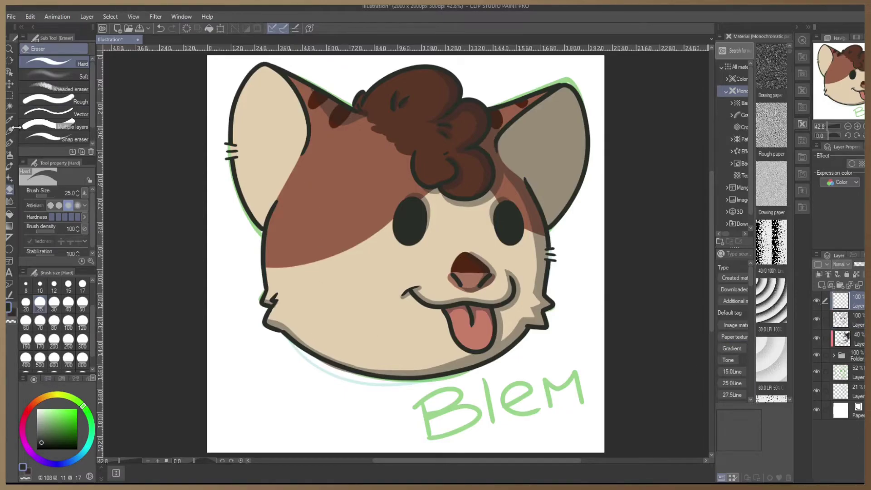
key("p")
left_click_drag(31, 408, 42, 397)
left_click(66, 422)
left_click(68, 302)
mouse_move(419, 397)
left_mouse_down()
mouse_move(446, 387)
mouse_move(439, 413)
mouse_move(476, 415)
mouse_move(429, 439)
left_mouse_up()
mouse_move(482, 377)
left_mouse_down()
mouse_move(491, 422)
mouse_move(508, 389)
mouse_move(539, 411)
mouse_move(514, 385)
mouse_move(538, 411)
mouse_move(563, 386)
mouse_move(587, 402)
left_mouse_up()
key("ctrl+z")
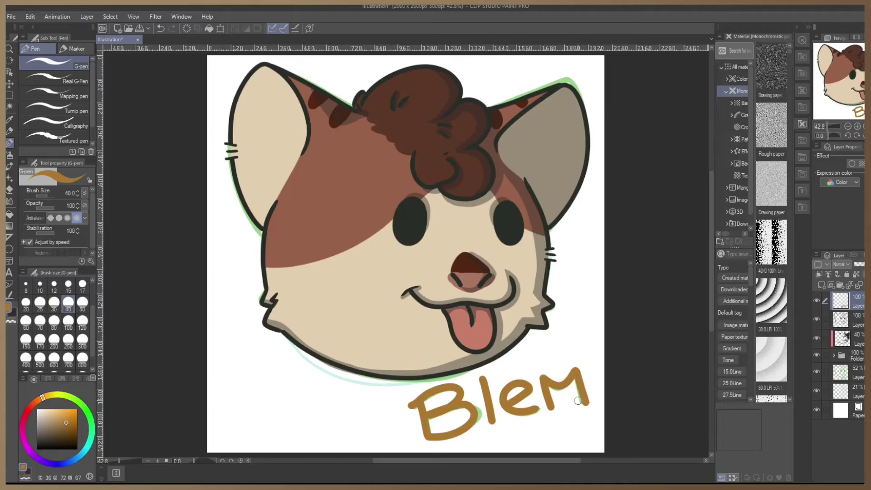
Step: Erase the stray end of the letter B and give the lettering layer a dark-brown border effect
key("e")
left_click_drag(408, 406, 425, 388)
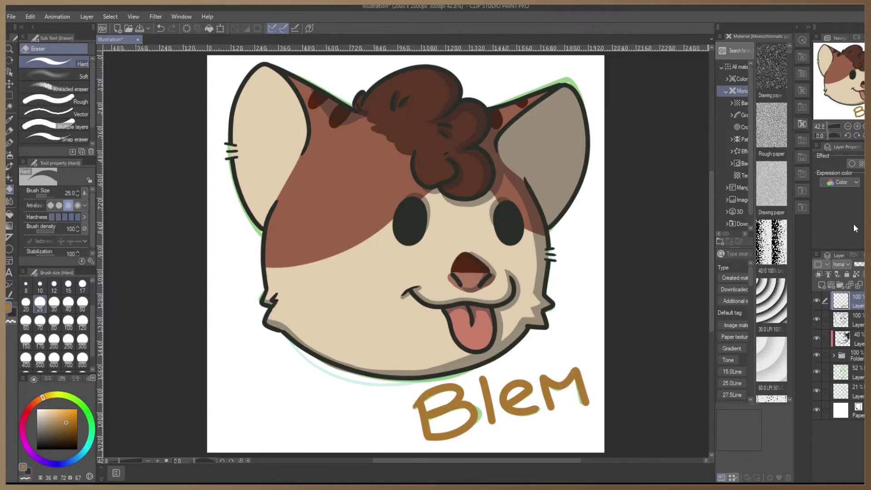
left_click(852, 163)
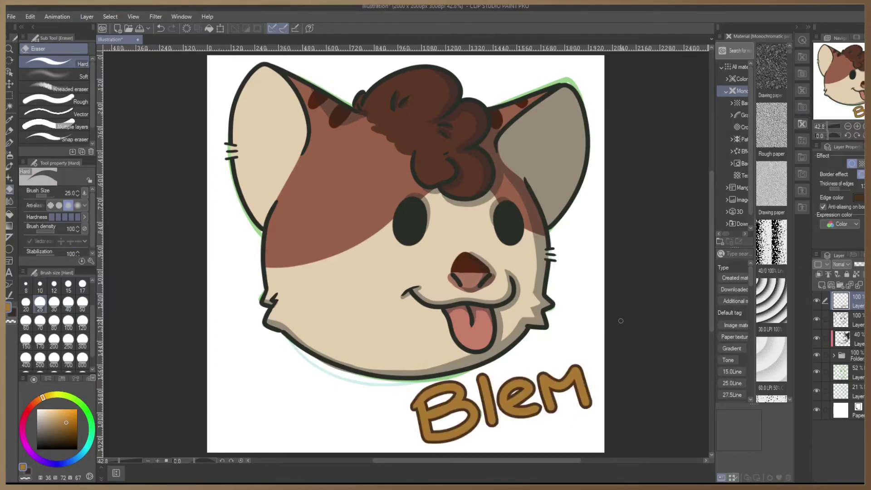
Step: Draw short golden-brown accent strokes around the "Blem" lettering, two before it and one above and below its end
left_click(9, 143)
left_click_drag(558, 352, 571, 338)
key("ctrl+z")
left_click_drag(397, 410, 359, 400)
left_click_drag(406, 435, 368, 445)
left_click_drag(559, 424, 592, 443)
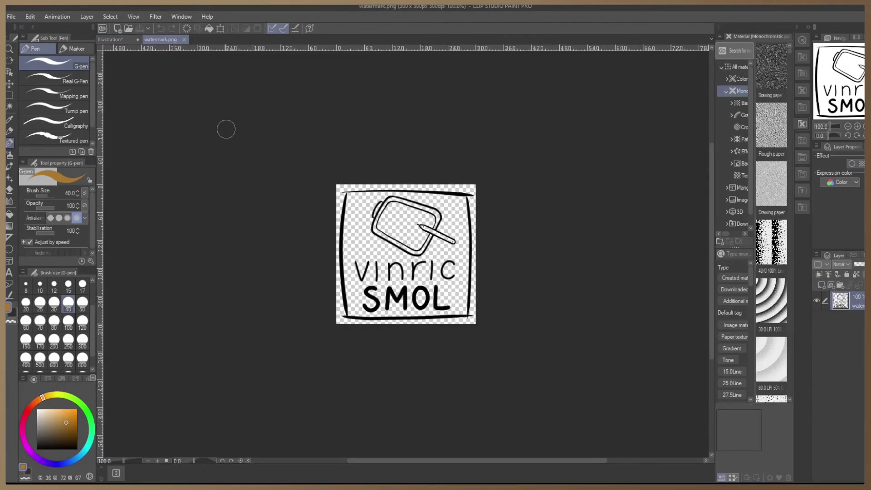
Step: Paste the watermark from watermark.png into the illustration and enlarge it in the canvas's lower-left corner
key("ctrl+Tab")
key("ctrl+v")
key("k")
left_click_drag(255, 108, 259, 447)
key("ctrl+t")
left_click_drag(270, 394, 307, 368)
key("Return")
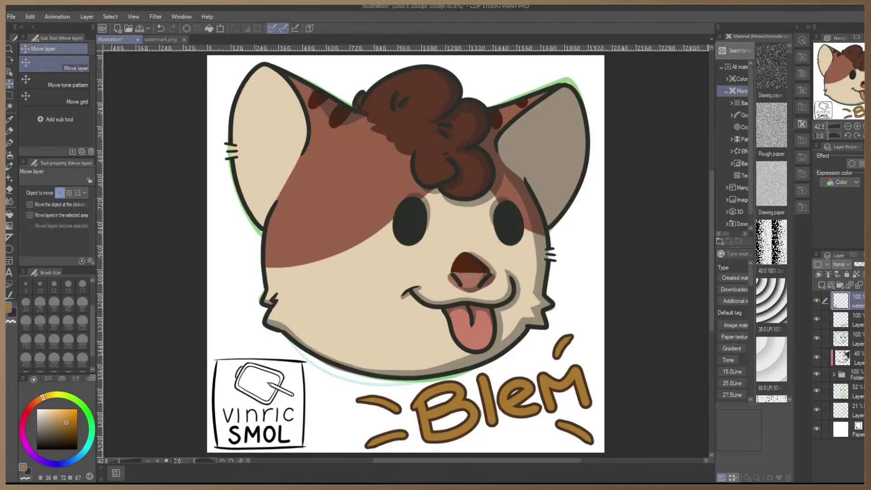
Step: Set the watermark layer's opacity to 40% and hide the green sketch and guideline layers
left_click(861, 264)
left_click(815, 391)
left_click(817, 391)
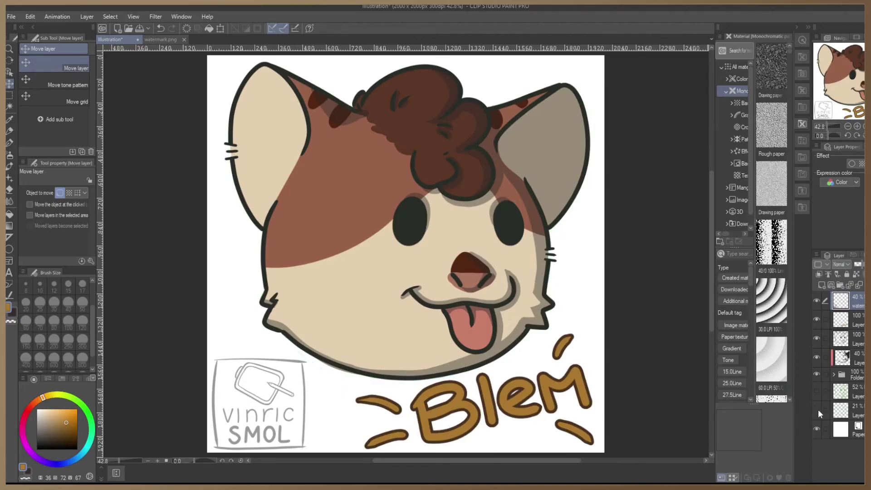
Step: Select the "Blem" lettering layer and begin a colour adjustment on it
left_click(848, 320)
left_click(33, 17)
left_click(191, 221)
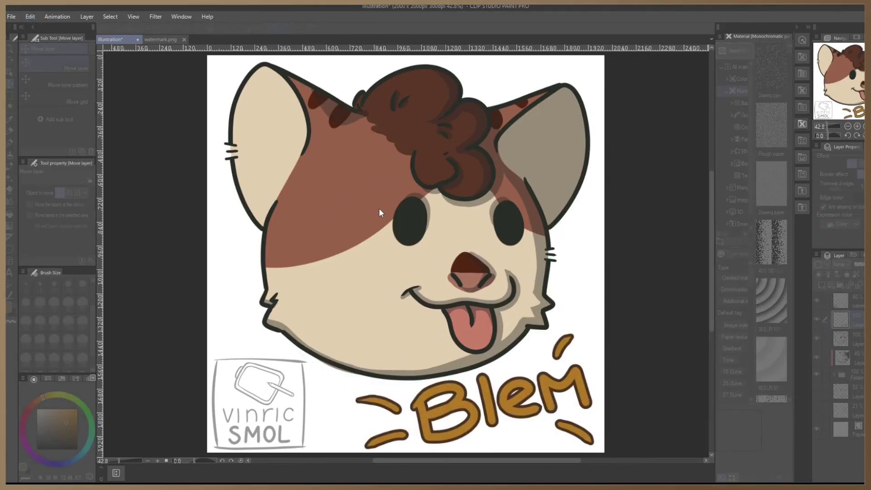